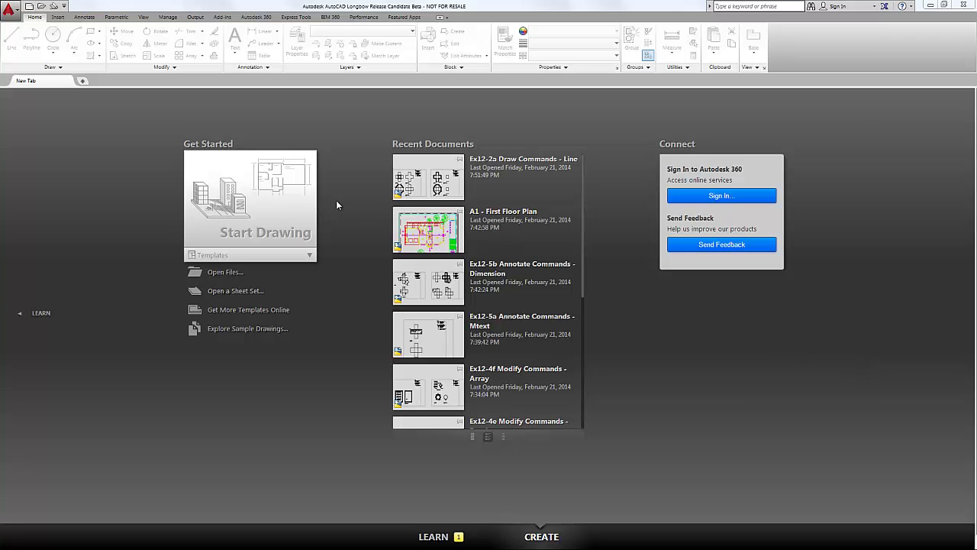
{"action": "left_click", "coordinate": [309, 256]}
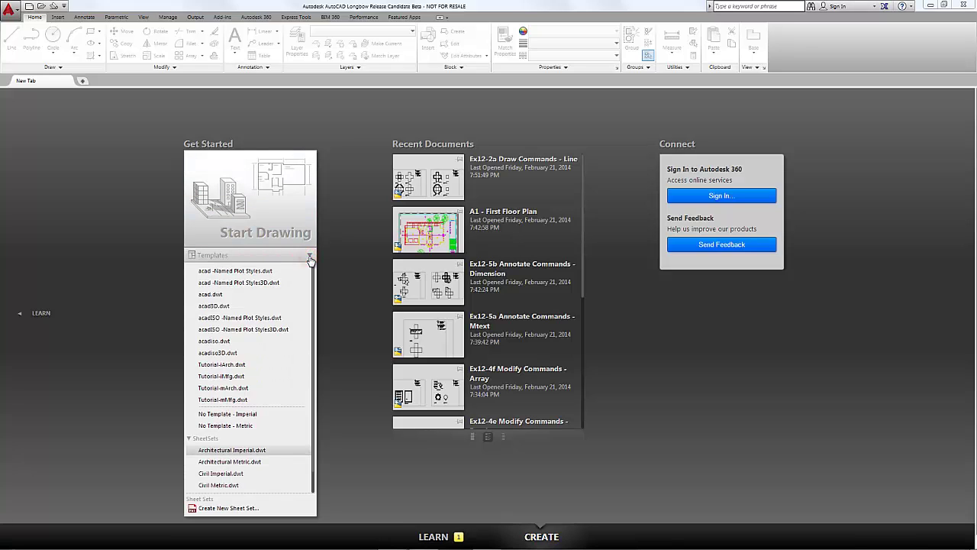
{"action": "left_click", "coordinate": [331, 229]}
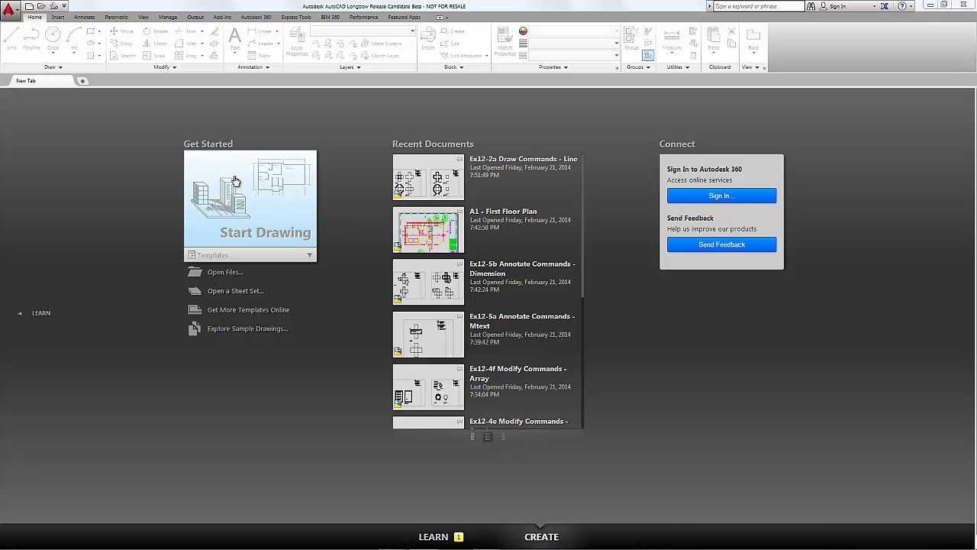
{"action": "left_click", "coordinate": [17, 9]}
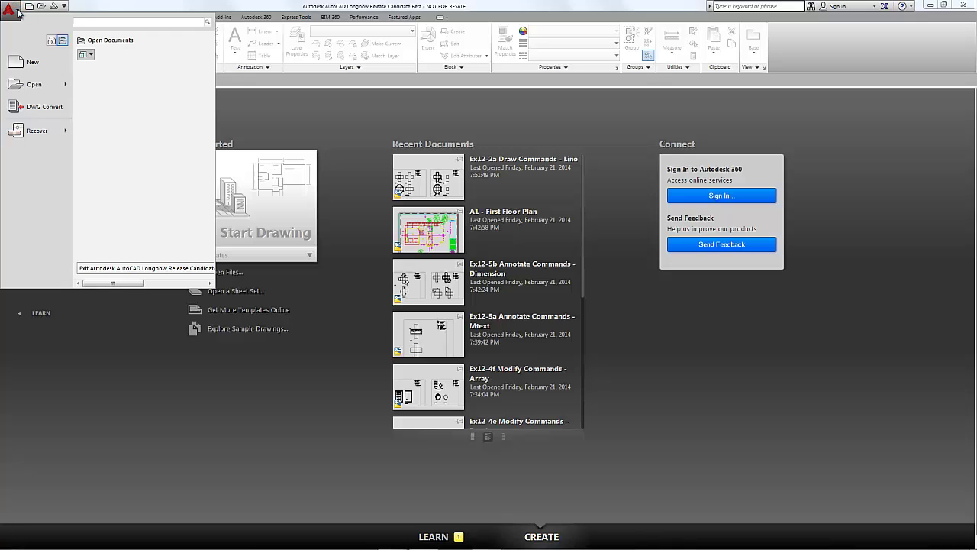
{"action": "left_click", "coordinate": [32, 62]}
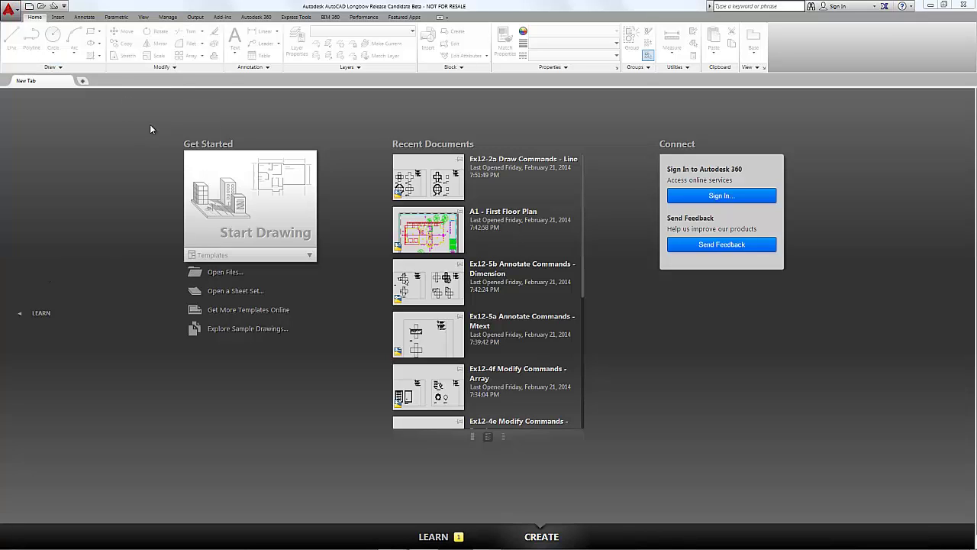
Step: Start a new drawing from the start page with the default template and preview its model and layout
{"action": "left_click", "coordinate": [242, 201]}
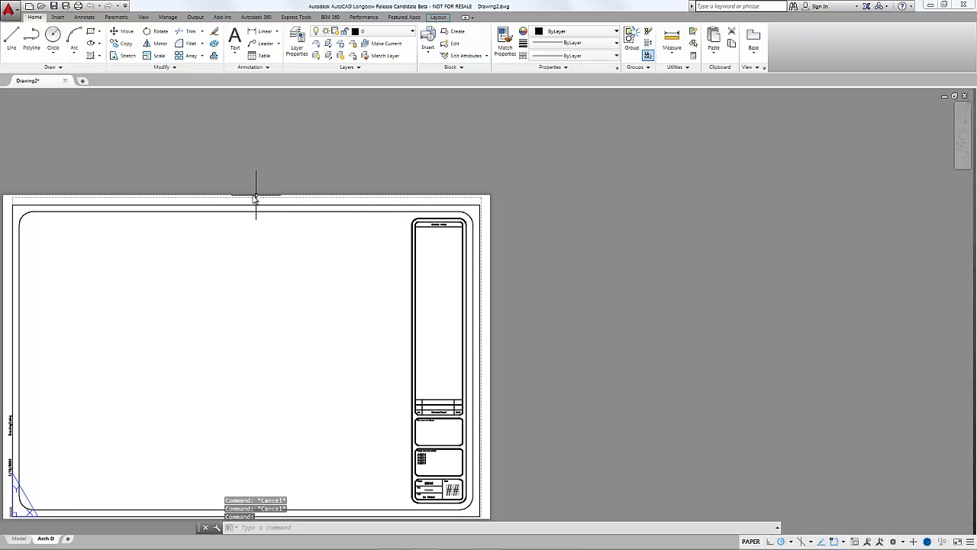
{"action": "mouse_move", "coordinate": [34, 91]}
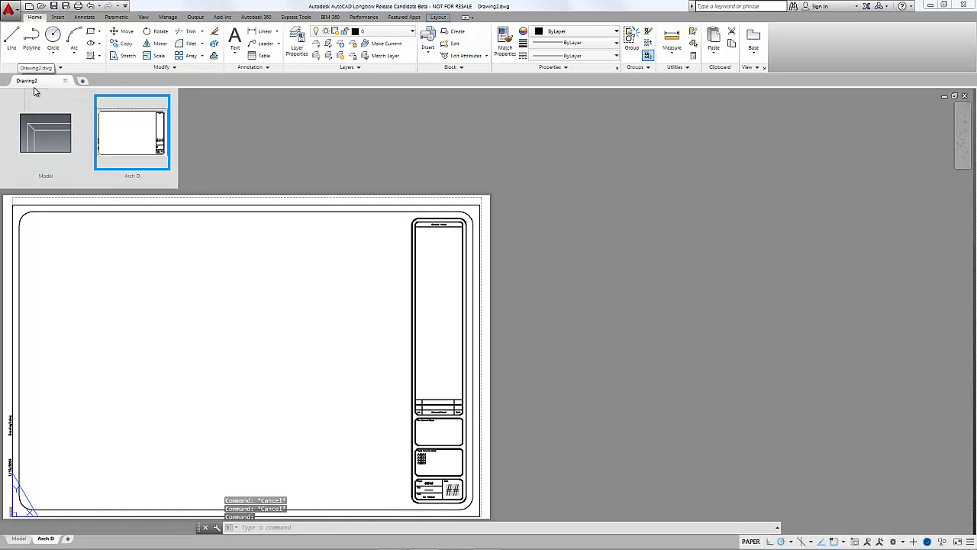
{"action": "middle_click_drag", "start_coordinate": [110, 275], "coordinate": [203, 226]}
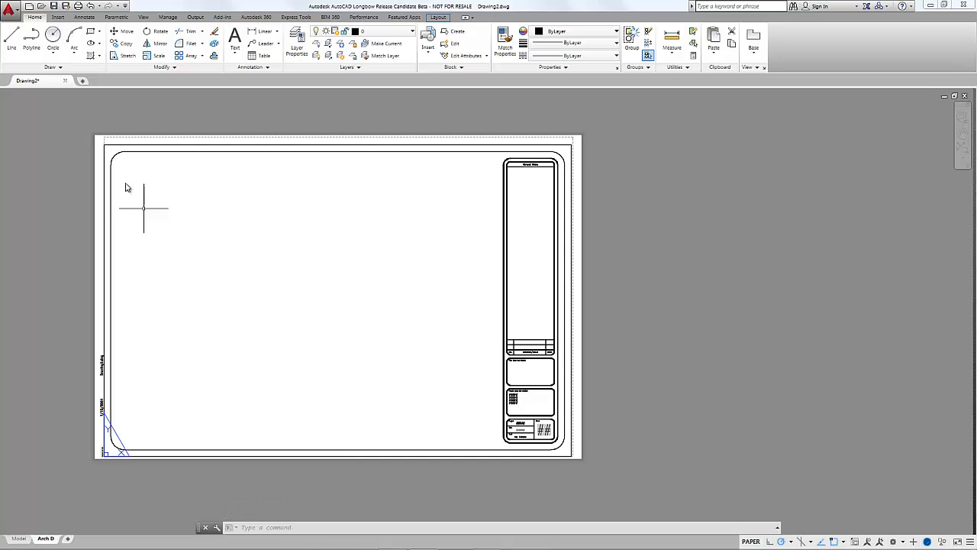
Step: Close the new drawing without saving its changes
{"action": "left_click", "coordinate": [9, 9]}
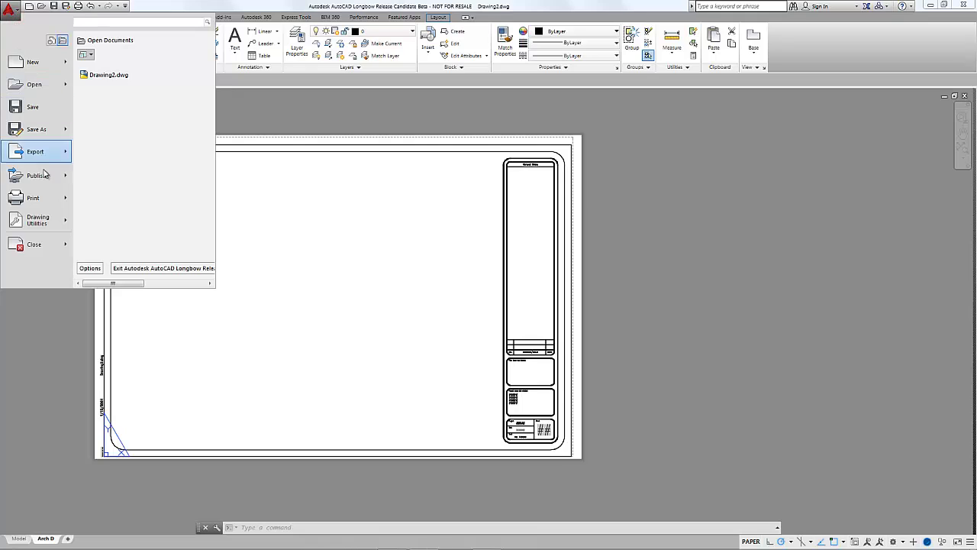
{"action": "left_click", "coordinate": [29, 246]}
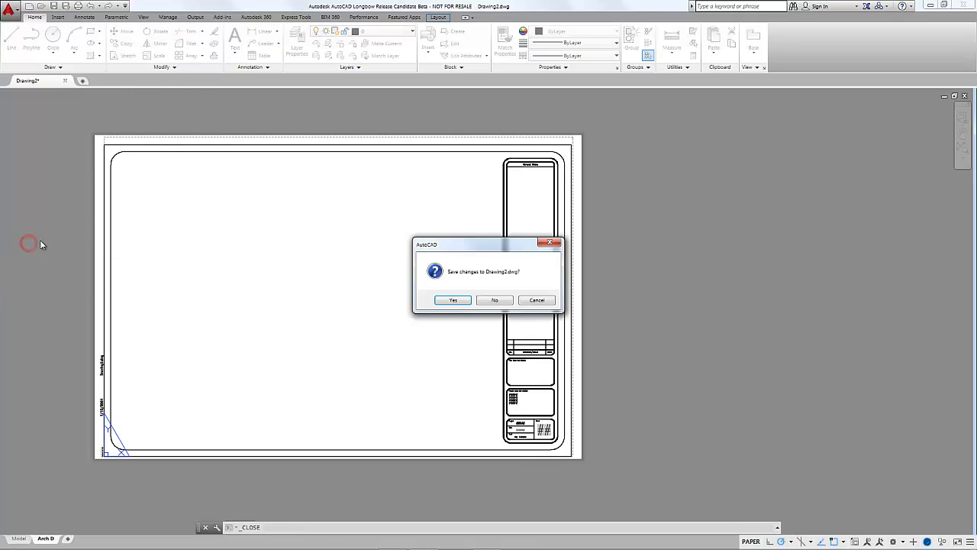
{"action": "left_click", "coordinate": [495, 300]}
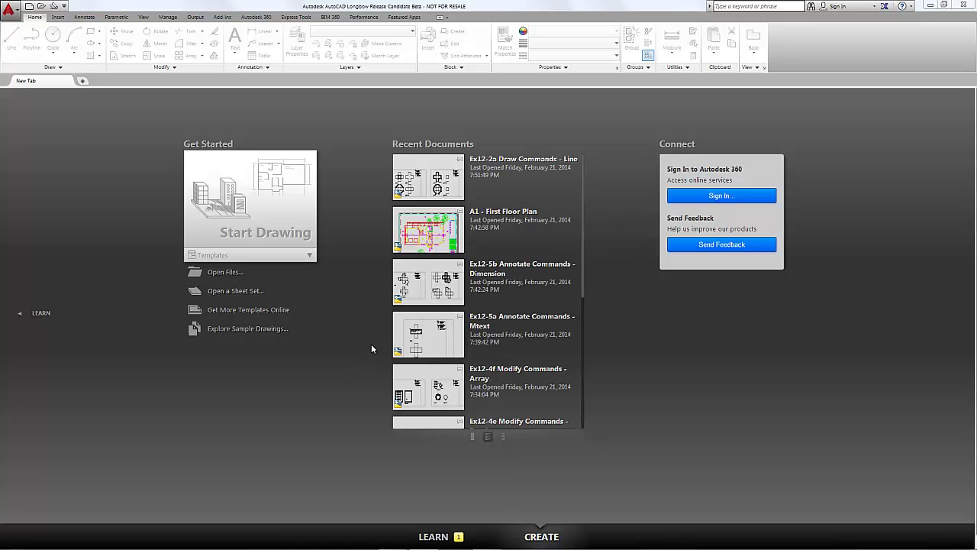
Step: Open the drawing A1 - First Floor Plan.dwg from the Residence folder
{"action": "left_click", "coordinate": [219, 272]}
{"action": "left_click", "coordinate": [278, 85]}
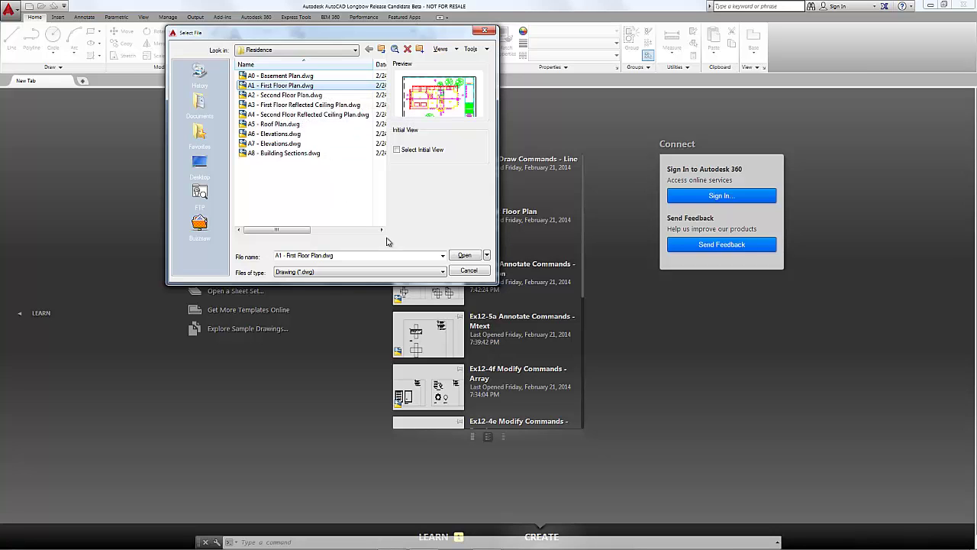
{"action": "left_click", "coordinate": [465, 255]}
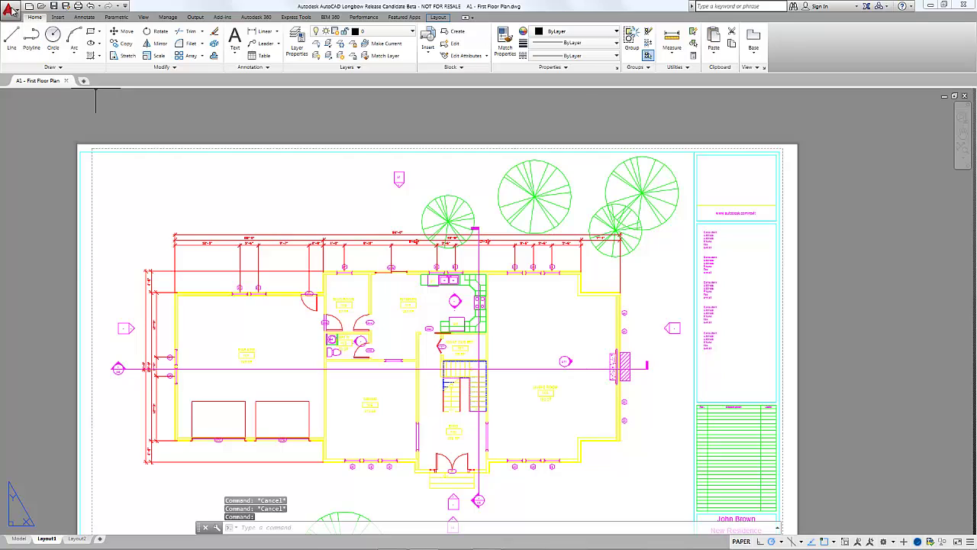
Step: Preview A1 - First Floor Plan among the open documents, select it, and preview its model and layouts
{"action": "left_click", "coordinate": [11, 9]}
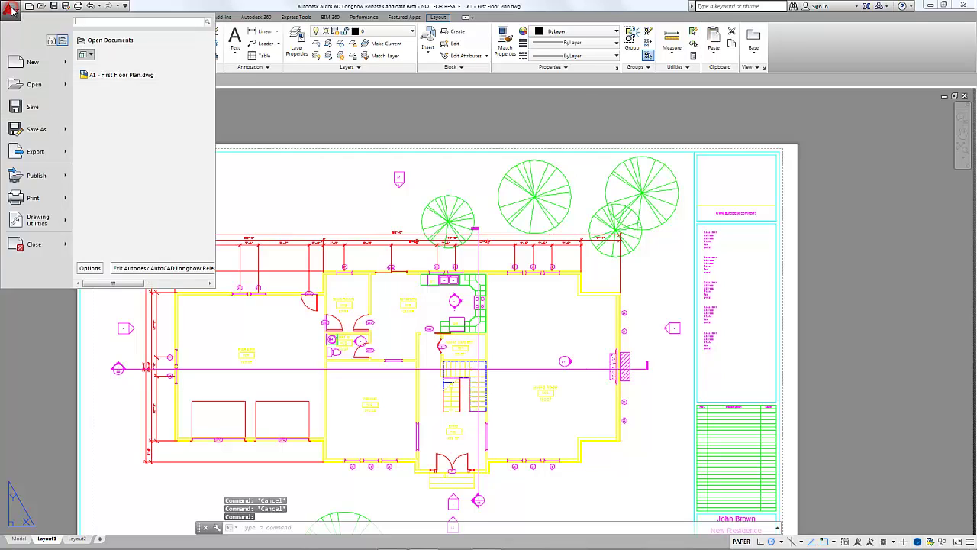
{"action": "left_click", "coordinate": [62, 41]}
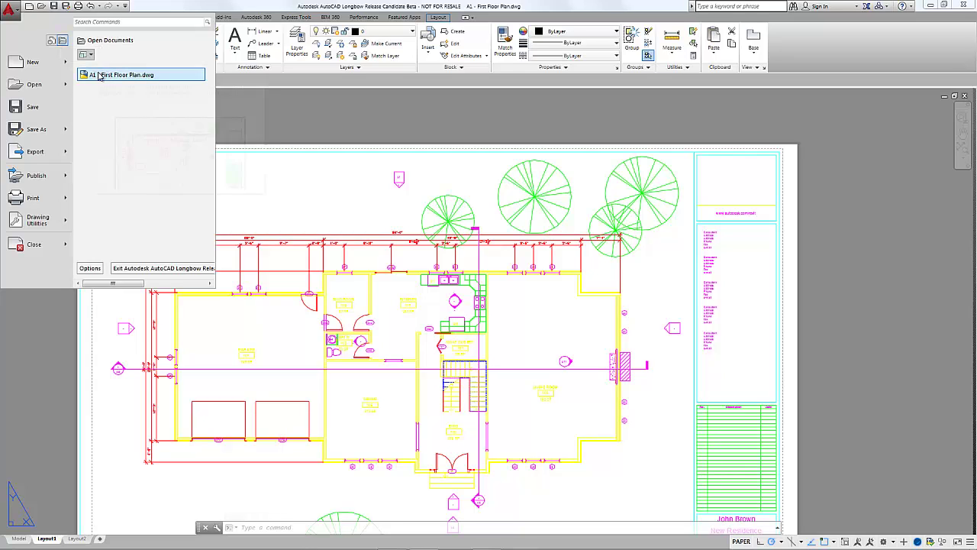
{"action": "mouse_move", "coordinate": [113, 77]}
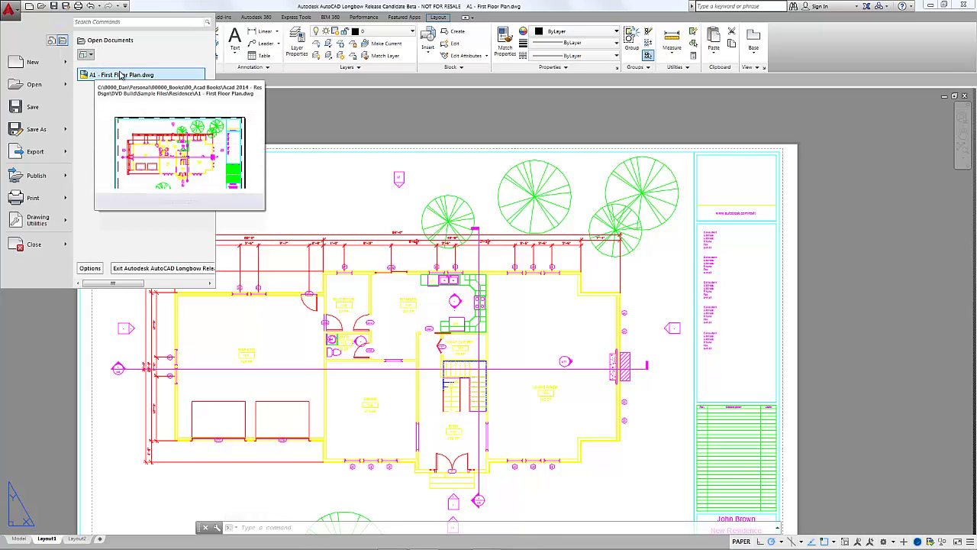
{"action": "left_click", "coordinate": [114, 75]}
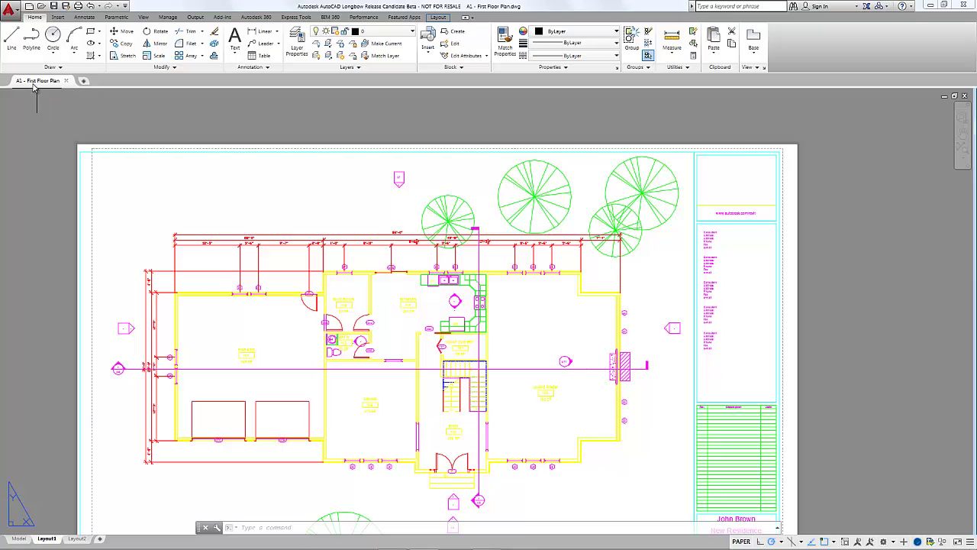
{"action": "mouse_move", "coordinate": [37, 82]}
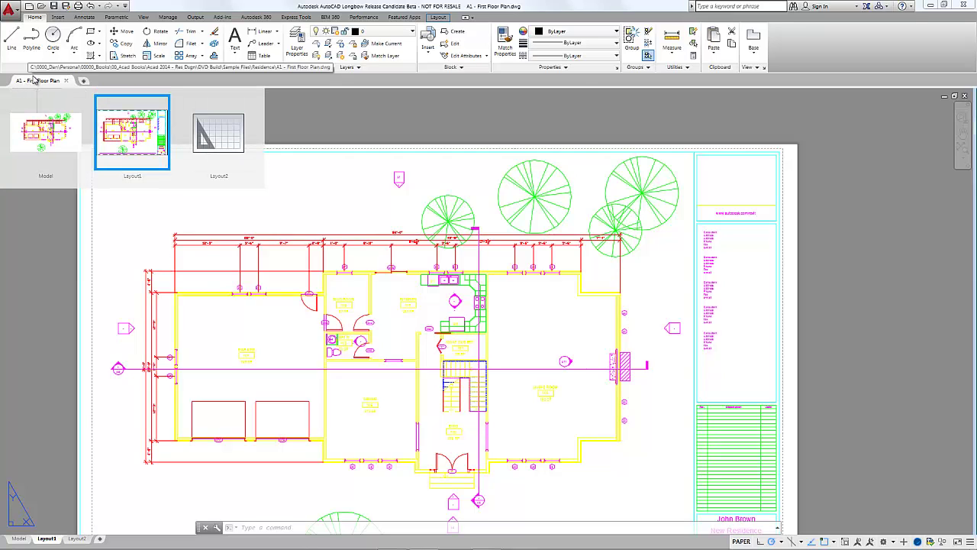
Step: Open A2 - Second Floor Plan.dwg from the Residence folder and switch to the first floor plan and back
{"action": "left_click", "coordinate": [41, 6]}
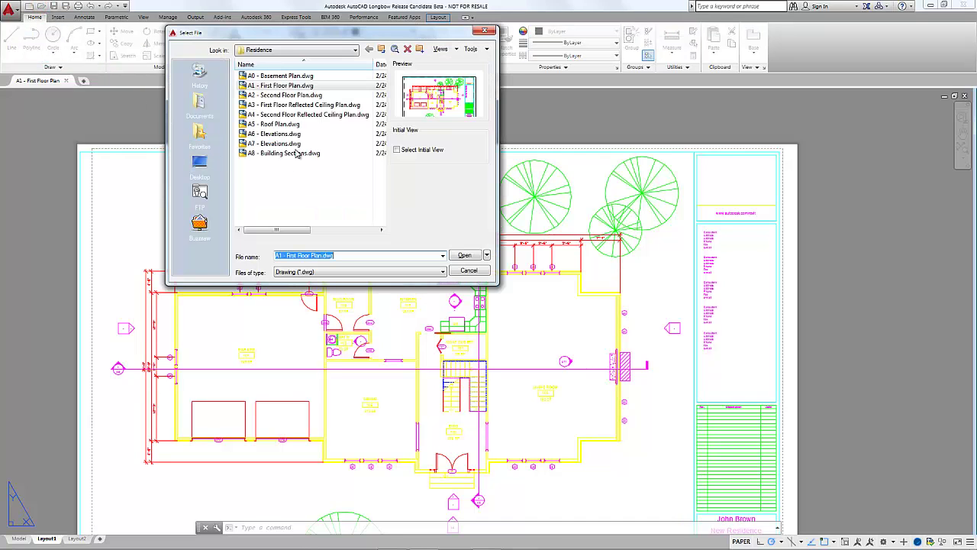
{"action": "left_click", "coordinate": [285, 95]}
{"action": "left_click", "coordinate": [465, 255]}
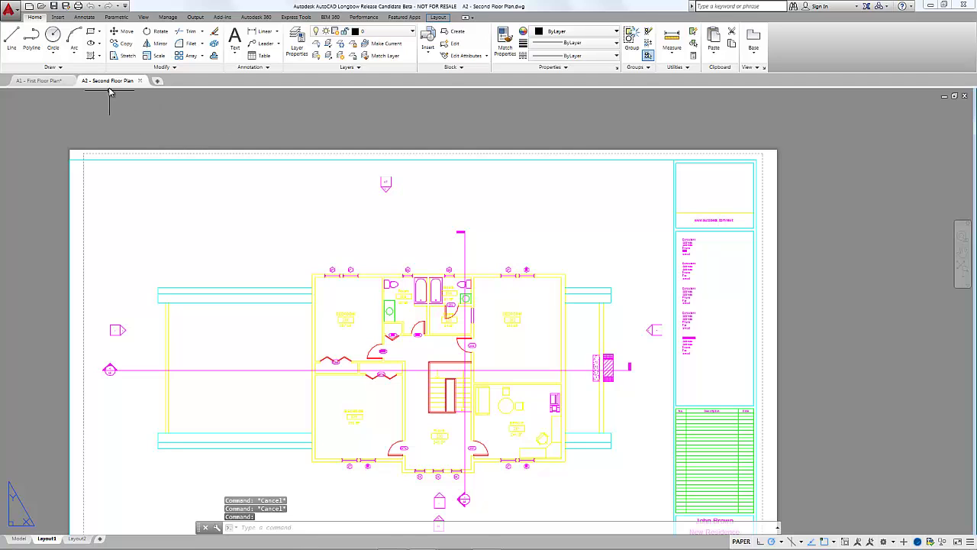
{"action": "left_click", "coordinate": [39, 81]}
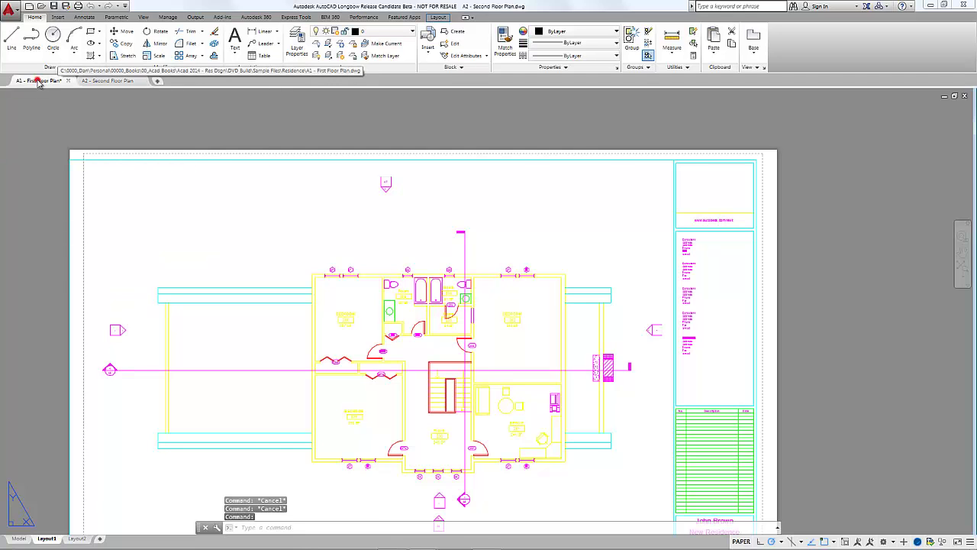
{"action": "left_click", "coordinate": [104, 81]}
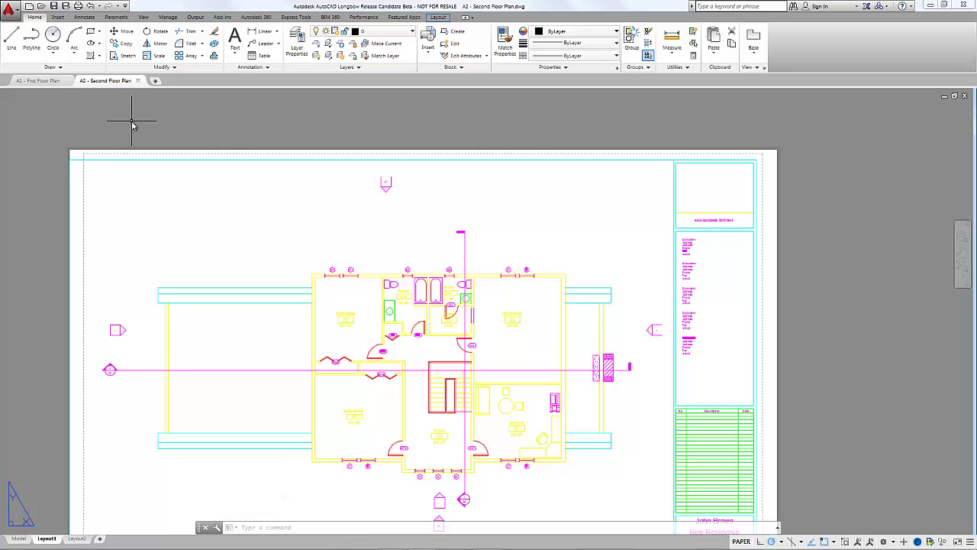
Step: Start another new drawing alongside the floor plans and return to the A1 - First Floor Plan drawing
{"action": "left_click", "coordinate": [155, 81]}
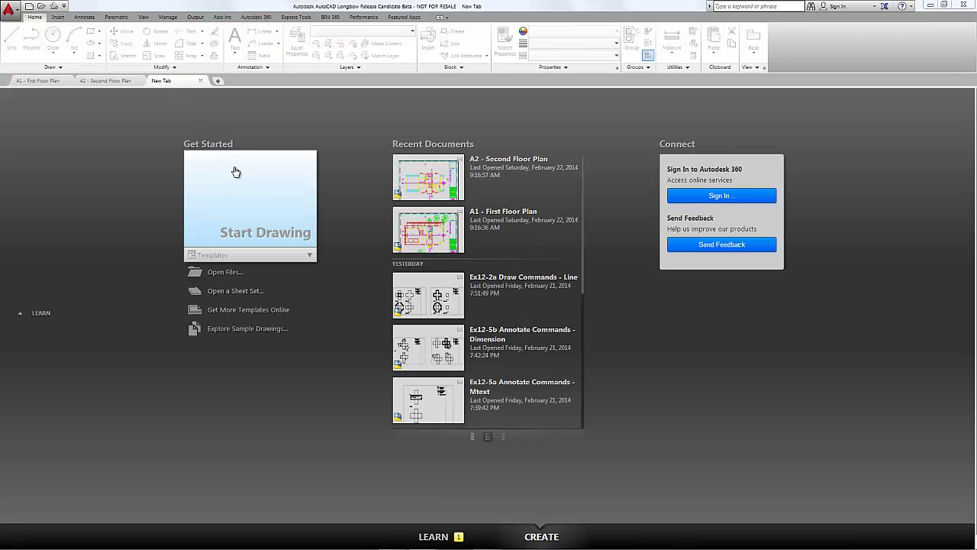
{"action": "left_click", "coordinate": [240, 231]}
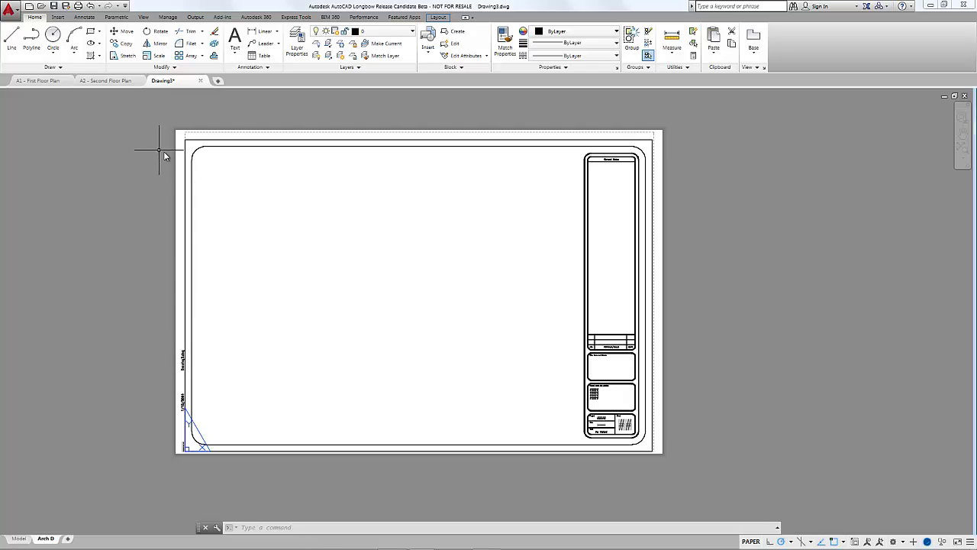
{"action": "left_click", "coordinate": [110, 82]}
{"action": "left_click", "coordinate": [46, 83]}
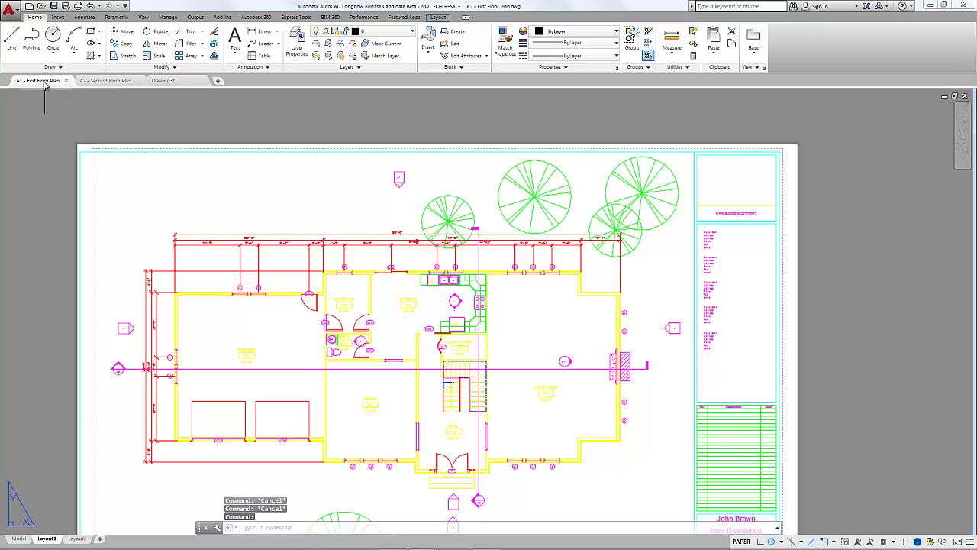
Step: Switch the A1 - First Floor Plan drawing between model space and Layout1, ending in model space
{"action": "mouse_move", "coordinate": [45, 84]}
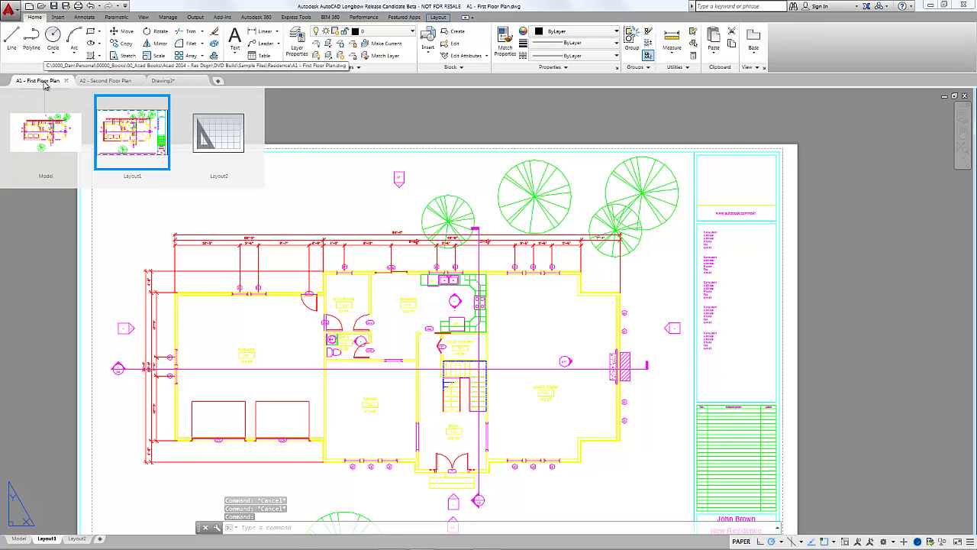
{"action": "left_click", "coordinate": [45, 130]}
{"action": "left_click", "coordinate": [120, 128]}
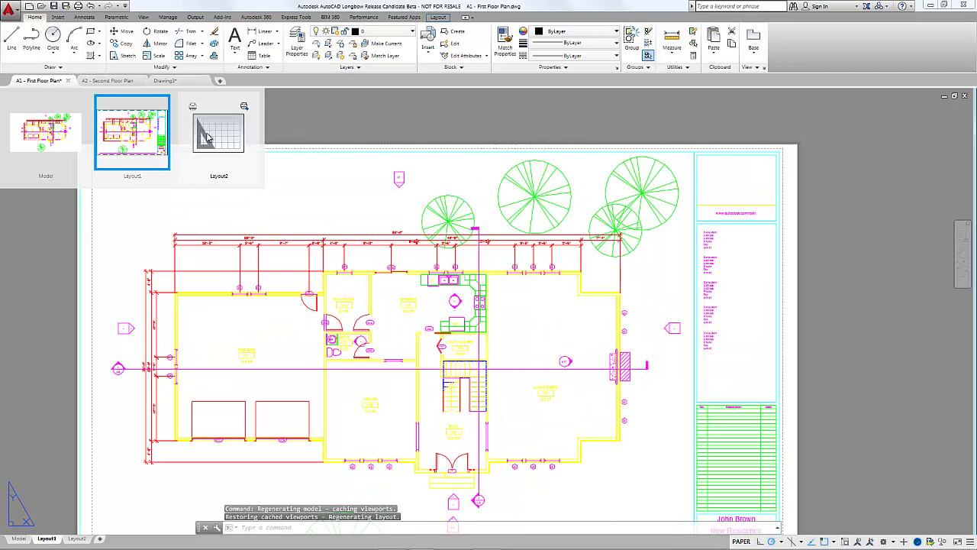
{"action": "left_click", "coordinate": [72, 130]}
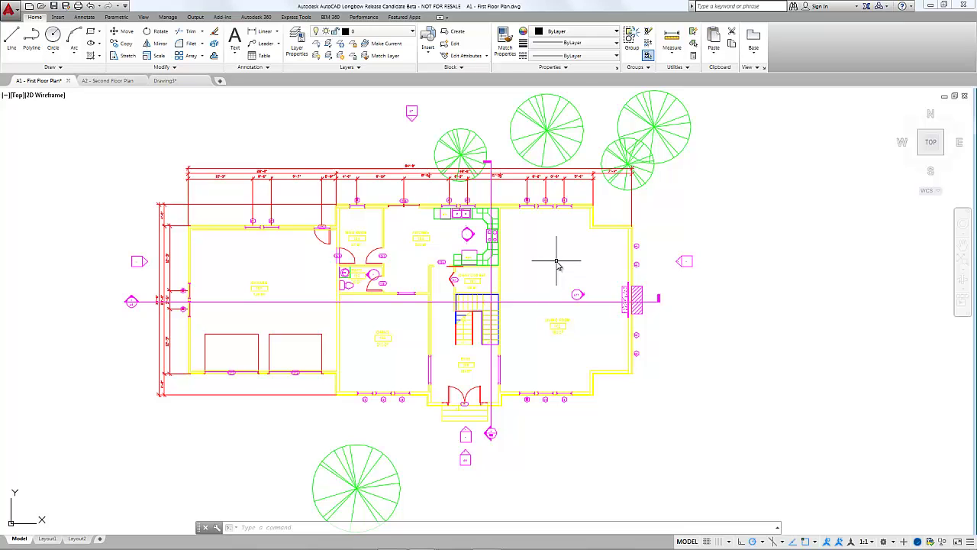
Step: Examine the bathroom's fixtures and labels and the hatched fireplace on the living room's outer wall up close
{"action": "scroll", "coordinate": [572, 221], "scroll_direction": "up", "scroll_amount": 8}
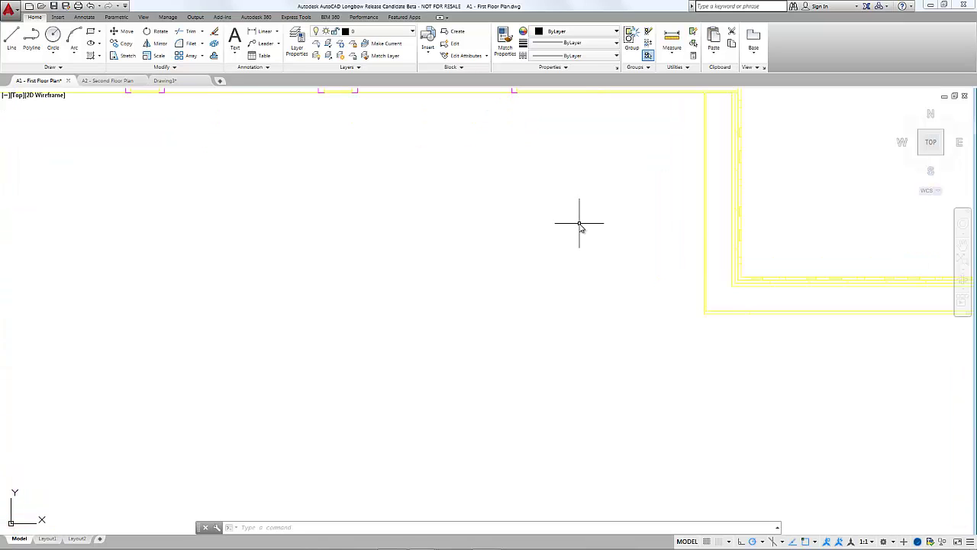
{"action": "scroll", "coordinate": [579, 225], "scroll_direction": "down", "scroll_amount": 7}
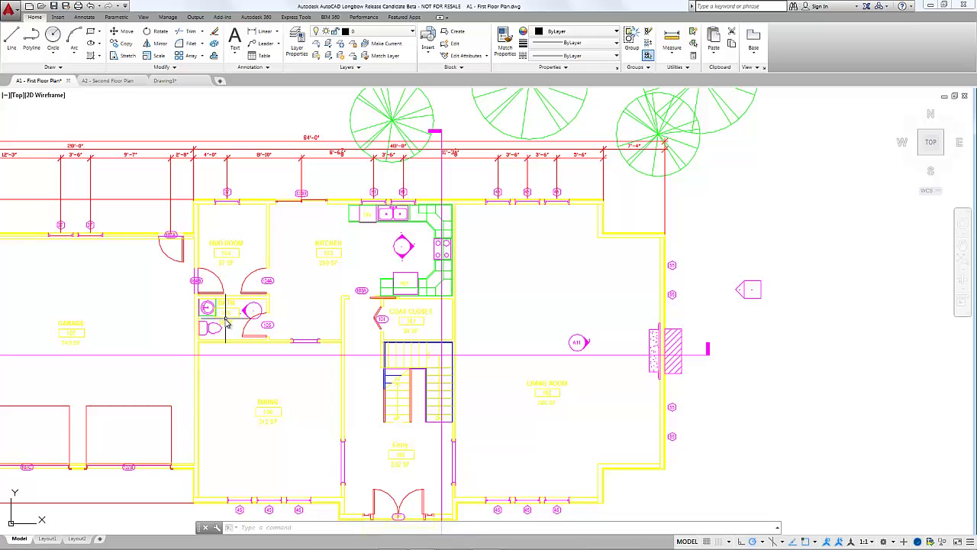
{"action": "scroll", "coordinate": [221, 322], "scroll_direction": "up", "scroll_amount": 8}
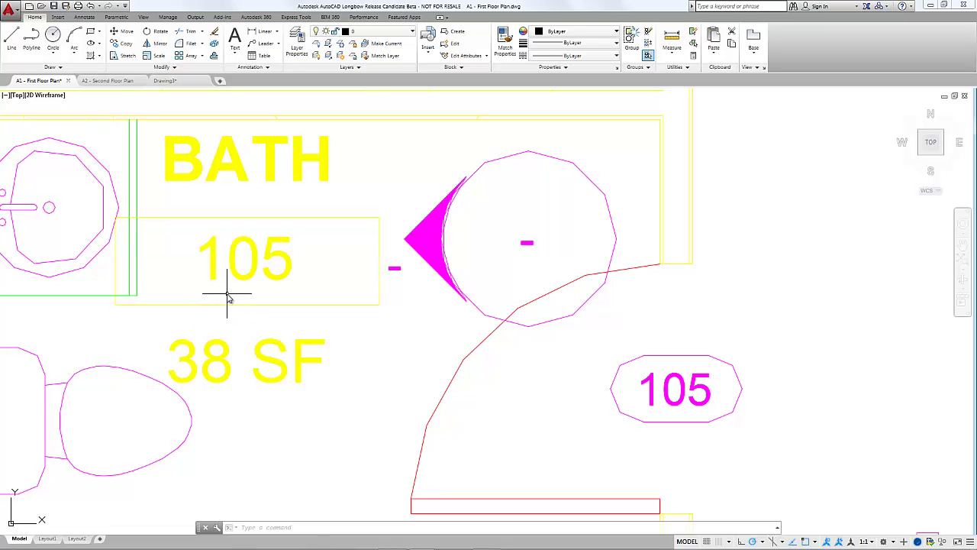
{"action": "scroll", "coordinate": [229, 298], "scroll_direction": "down", "scroll_amount": 8}
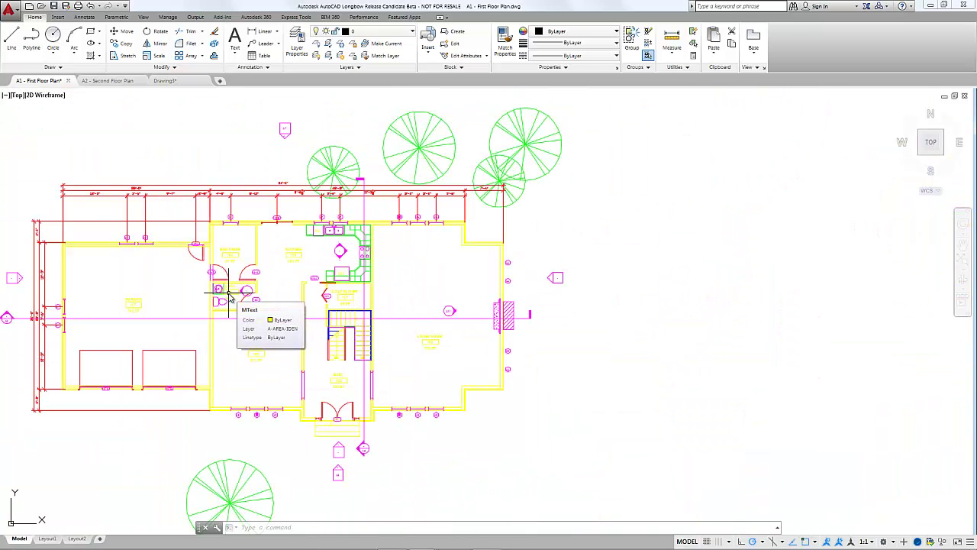
{"action": "scroll", "coordinate": [229, 298], "scroll_direction": "up", "scroll_amount": 8}
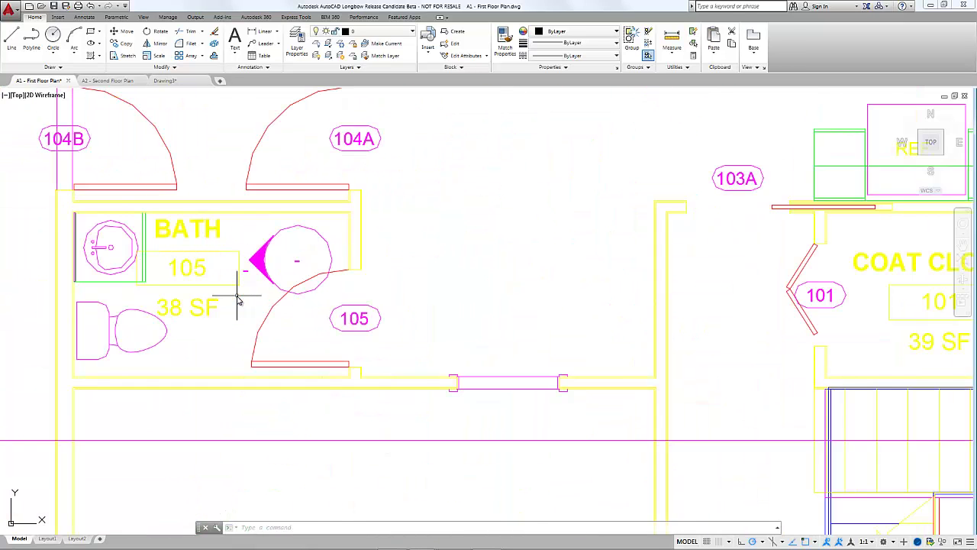
{"action": "scroll", "coordinate": [237, 299], "scroll_direction": "down", "scroll_amount": 8}
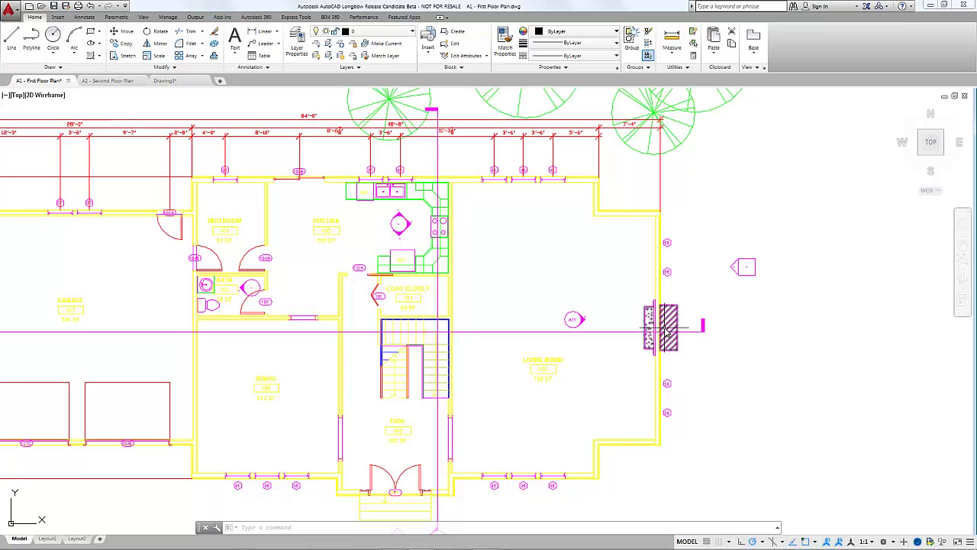
{"action": "scroll", "coordinate": [671, 330], "scroll_direction": "up", "scroll_amount": 7}
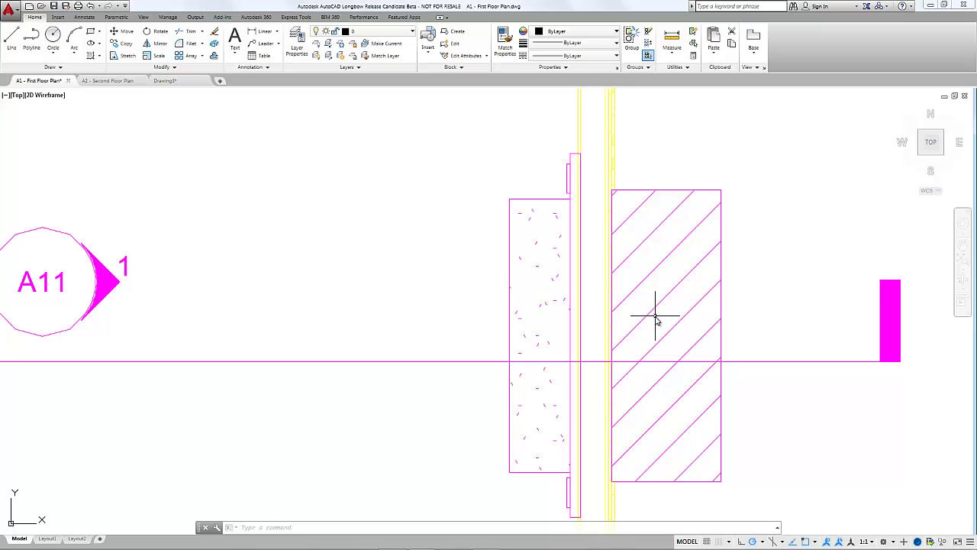
{"action": "scroll", "coordinate": [655, 315], "scroll_direction": "down", "scroll_amount": 8}
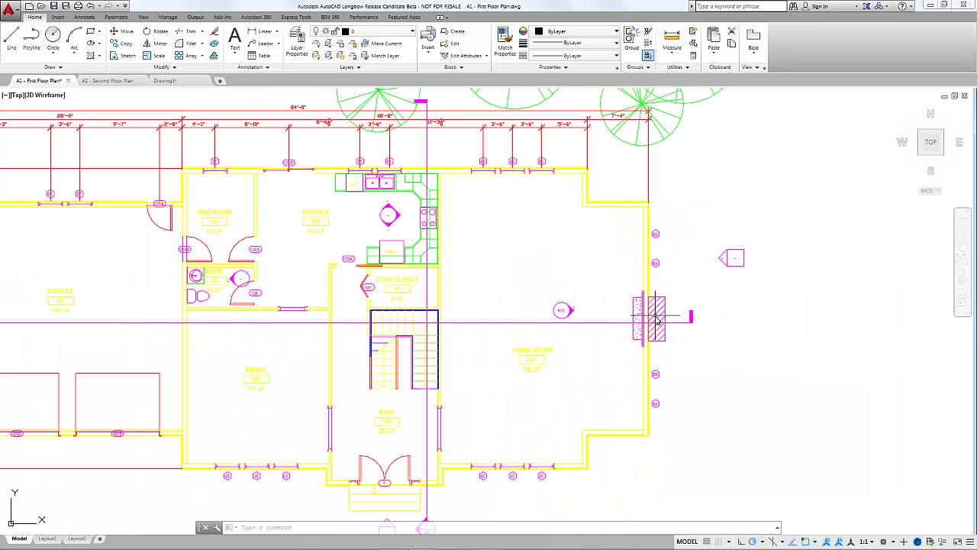
Step: Examine the first floor plan room by room, from living room and kitchen to garage, dining and entry, ending with the whole plan
{"action": "scroll", "coordinate": [657, 317], "scroll_direction": "up", "scroll_amount": 2}
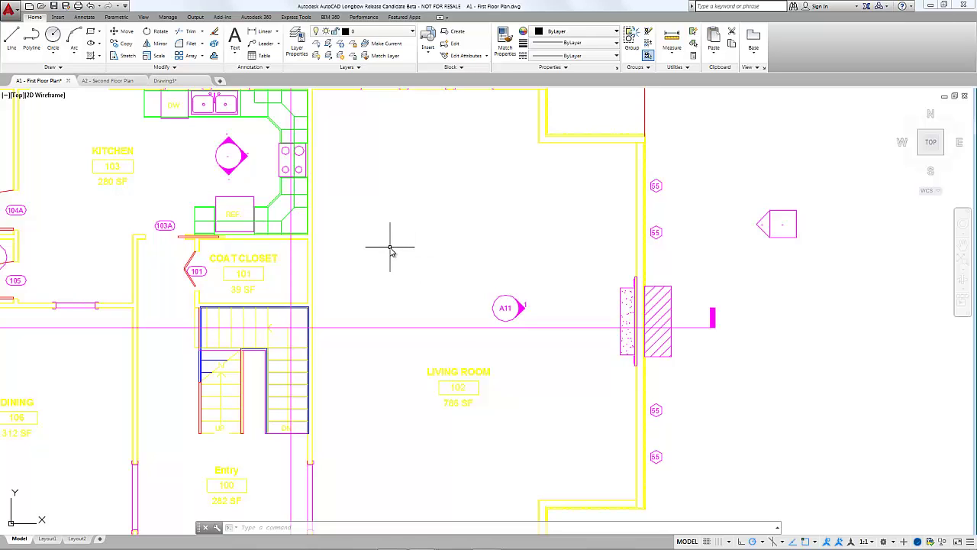
{"action": "middle_click_drag", "start_coordinate": [390, 250], "coordinate": [621, 266]}
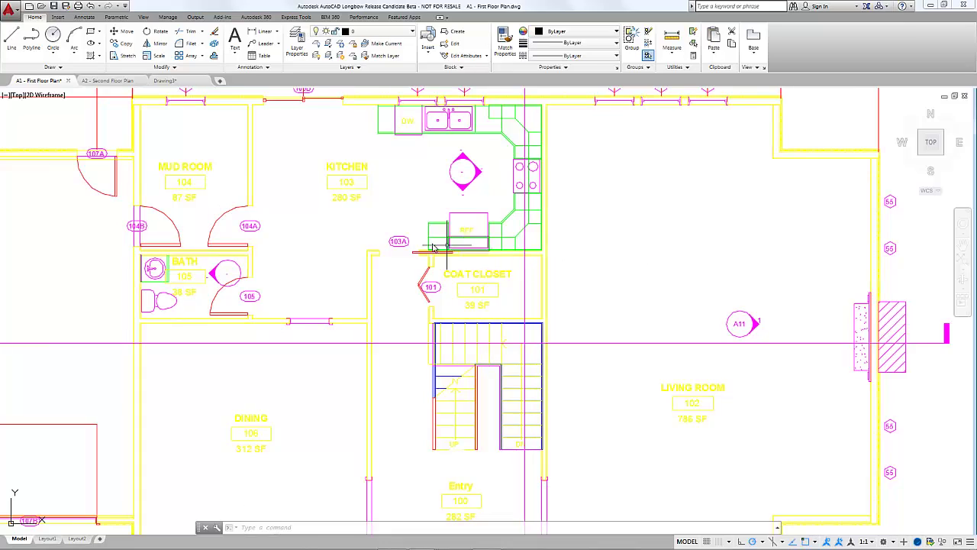
{"action": "middle_click_drag", "start_coordinate": [349, 236], "coordinate": [580, 247]}
{"action": "middle_click_drag", "start_coordinate": [316, 268], "coordinate": [526, 327]}
{"action": "middle_click_drag", "start_coordinate": [352, 263], "coordinate": [413, 327]}
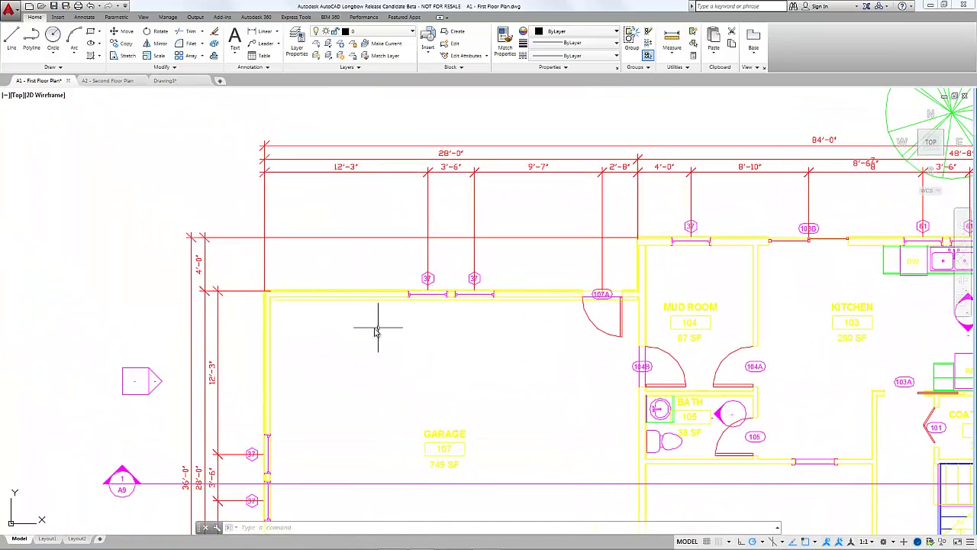
{"action": "middle_click_drag", "start_coordinate": [546, 375], "coordinate": [393, 262]}
{"action": "middle_click_drag", "start_coordinate": [527, 399], "coordinate": [354, 320]}
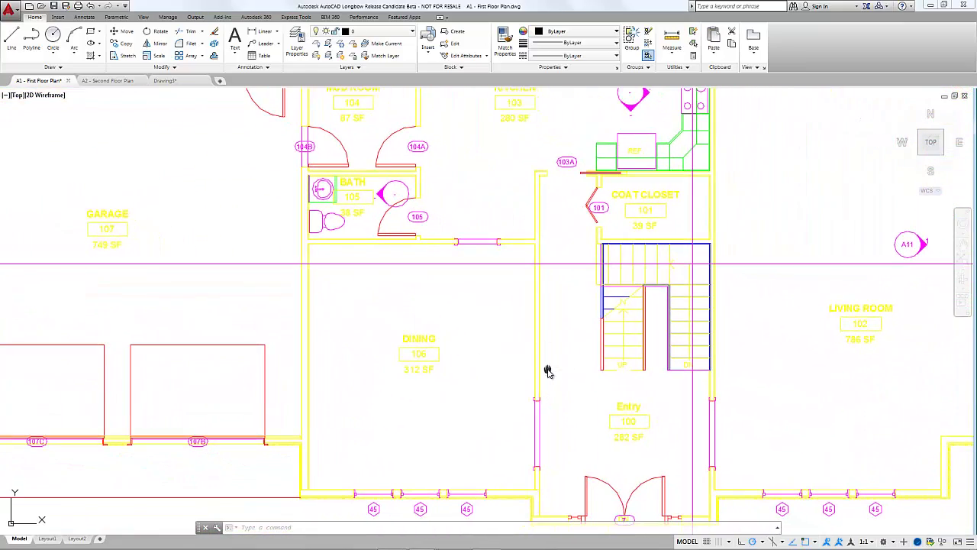
{"action": "middle_click_drag", "start_coordinate": [548, 371], "coordinate": [394, 319]}
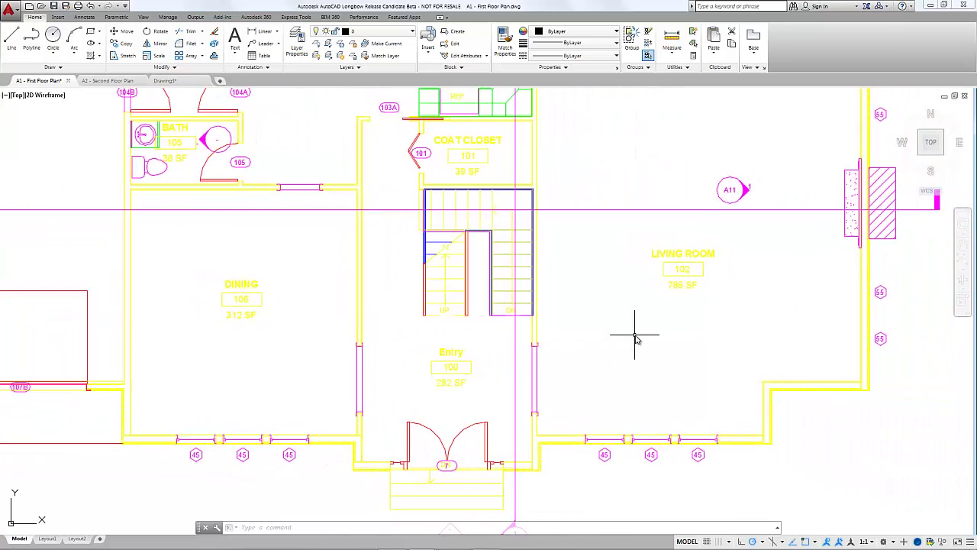
{"action": "middle_click_drag", "start_coordinate": [633, 331], "coordinate": [508, 348]}
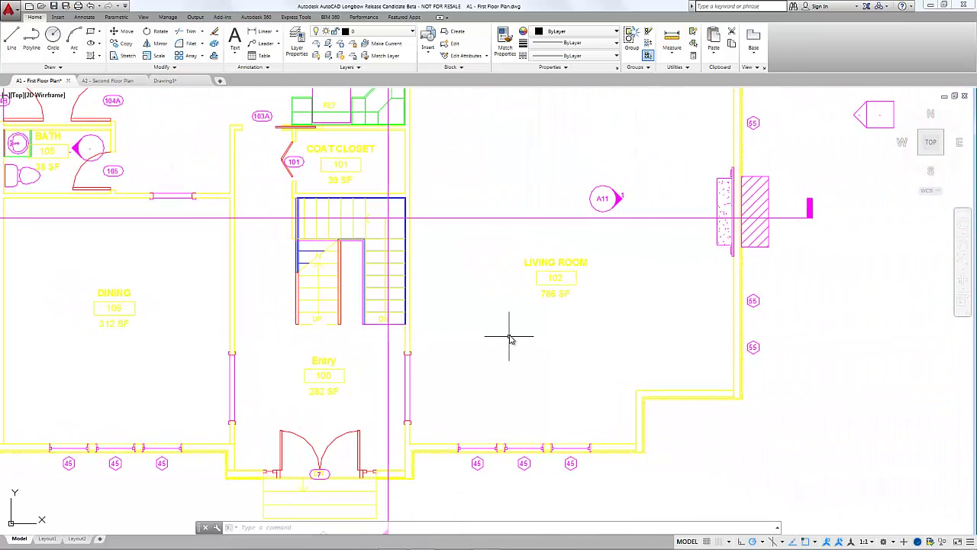
{"action": "middle_click", "coordinate": [512, 336]}
{"action": "middle_click", "coordinate": [512, 336]}
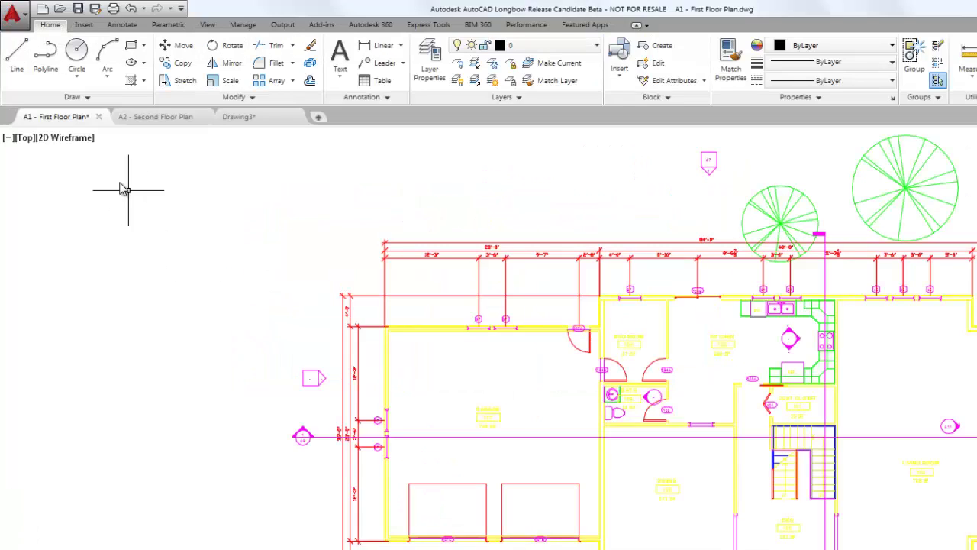
Step: Close the A1 - First Floor Plan drawing without saving its changes
{"action": "left_click", "coordinate": [99, 117]}
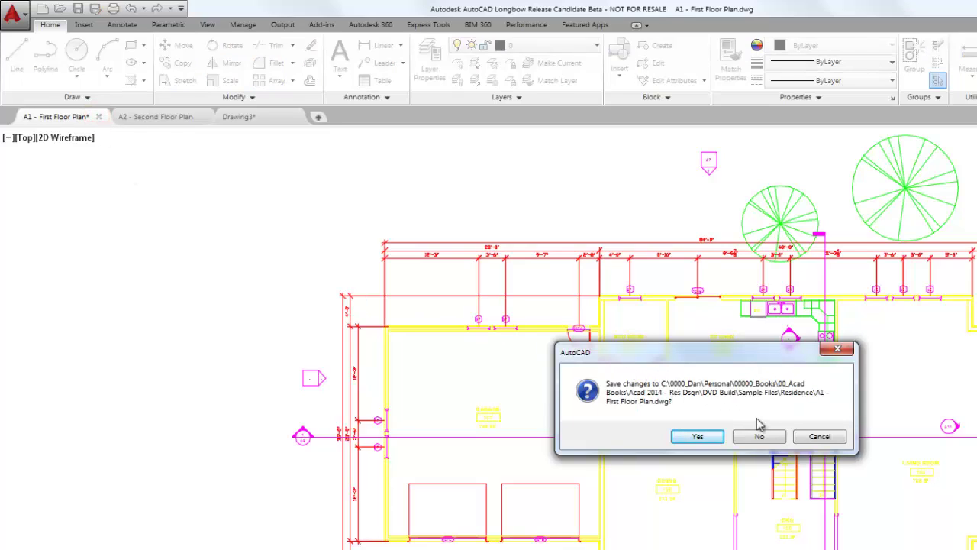
{"action": "left_click", "coordinate": [760, 436]}
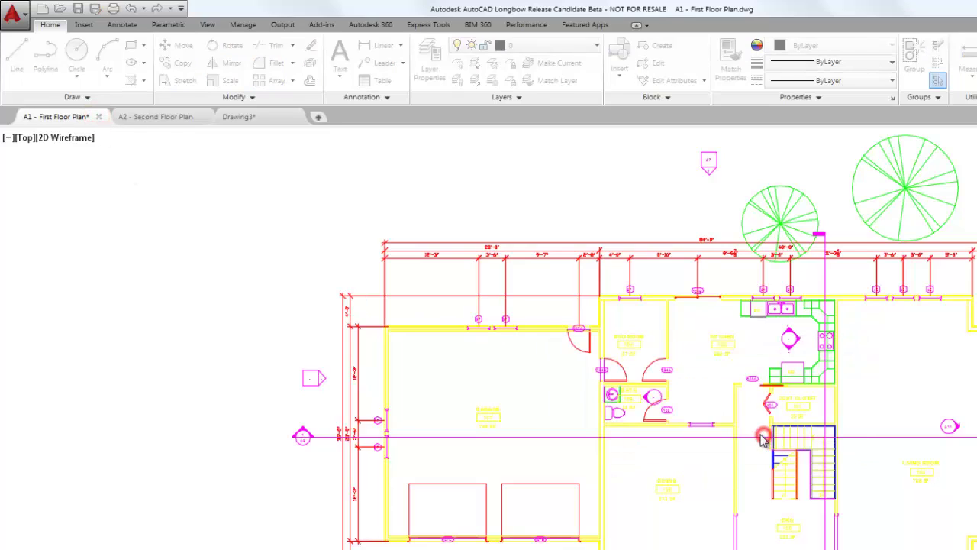
Step: Save a copy of the second floor plan as A2 - Second Floor Plan.dwg in the Save Example folder
{"action": "right_click", "coordinate": [58, 122]}
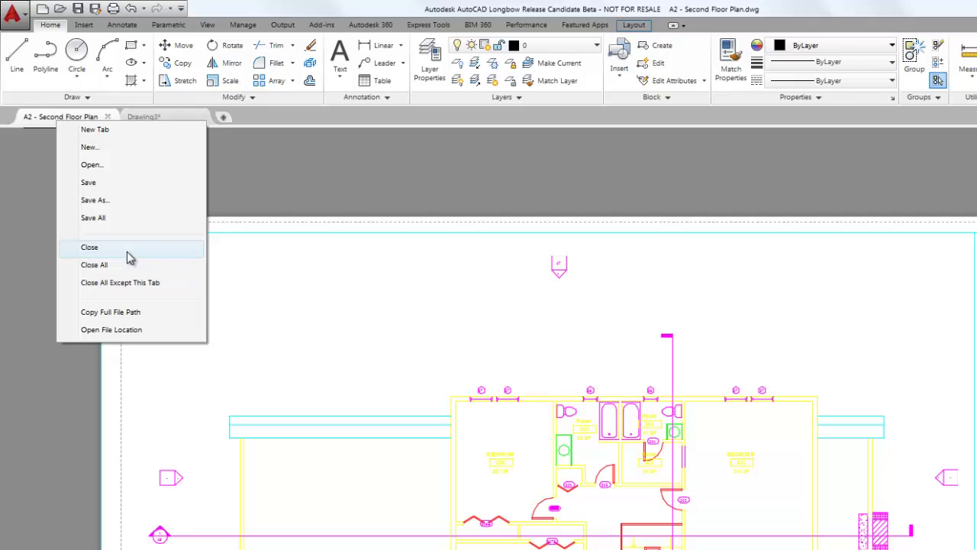
{"action": "left_click", "coordinate": [107, 201]}
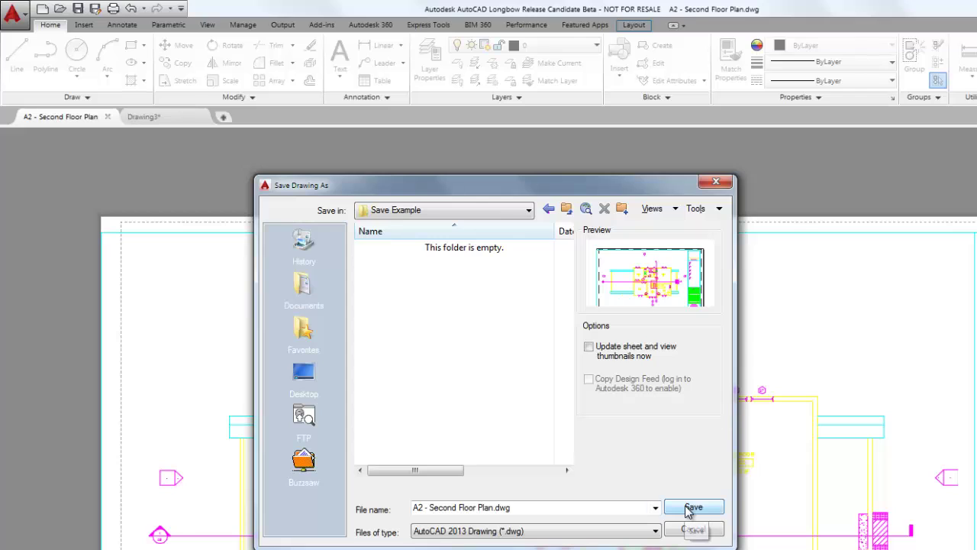
{"action": "left_click", "coordinate": [692, 508]}
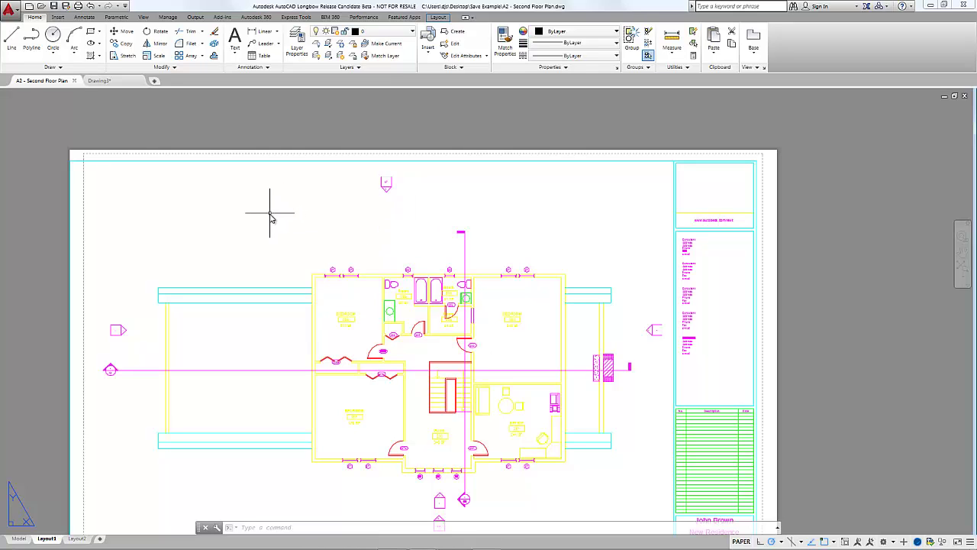
Step: Switch the A2 - Second Floor Plan drawing from Layout1 to model space and save it under its current name
{"action": "middle_click_drag", "start_coordinate": [269, 219], "coordinate": [295, 191]}
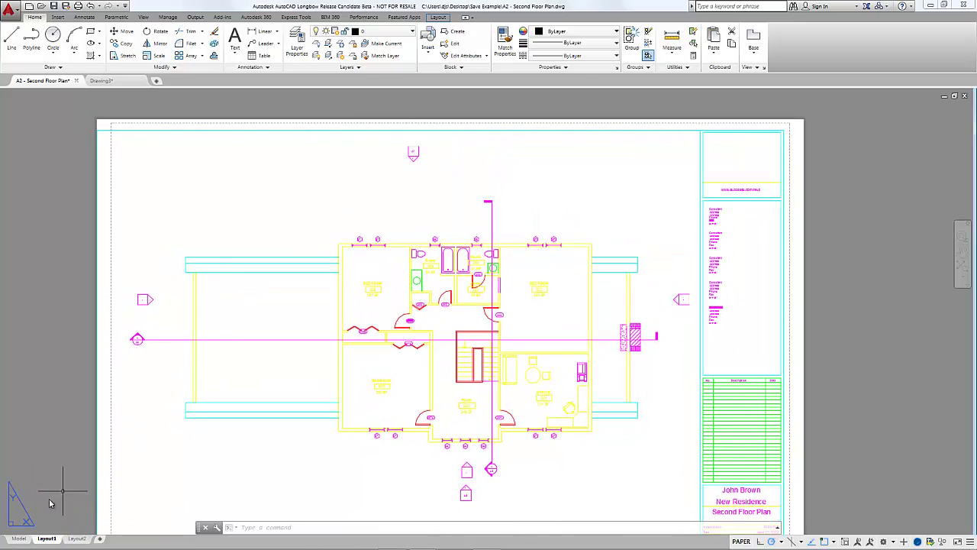
{"action": "left_click", "coordinate": [18, 538]}
{"action": "middle_click_drag", "start_coordinate": [146, 213], "coordinate": [221, 213]}
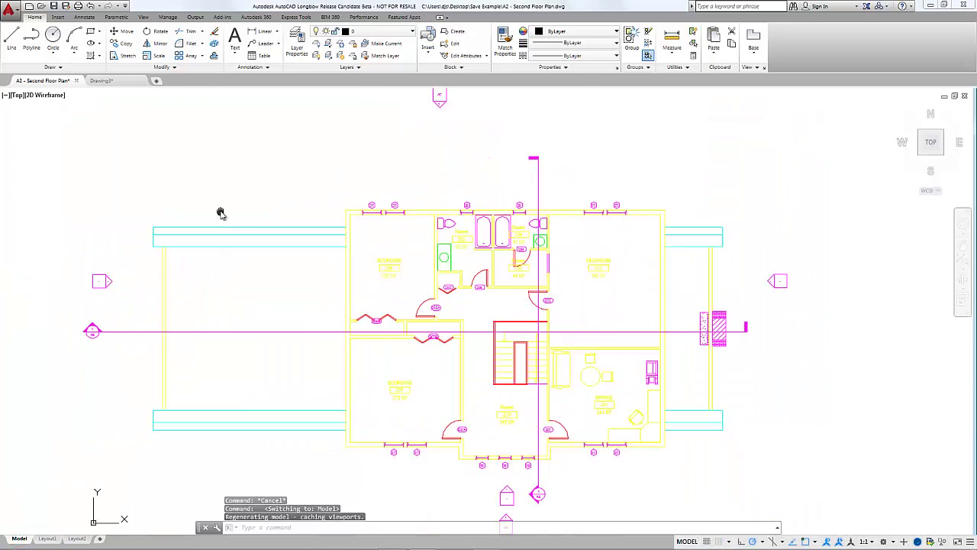
{"action": "mouse_move", "coordinate": [66, 84]}
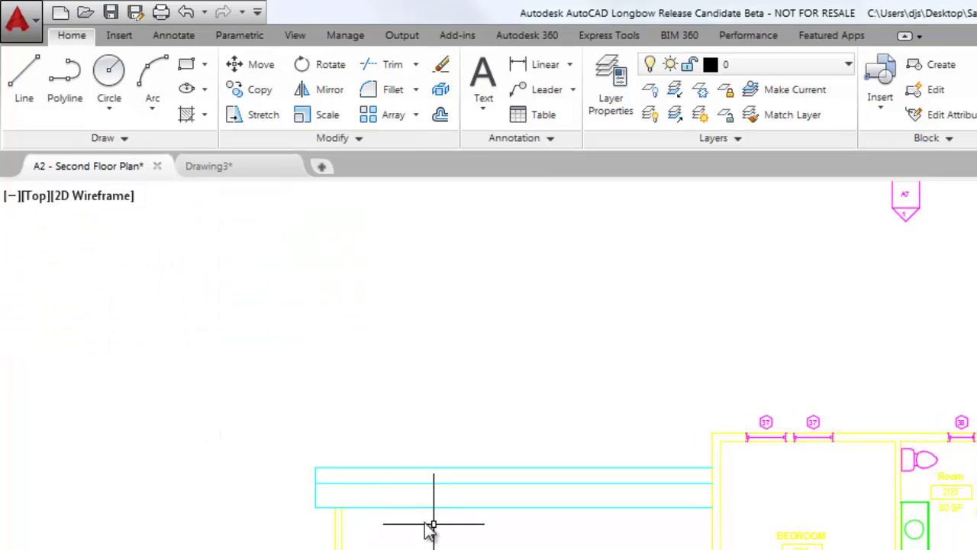
{"action": "middle_click_drag", "start_coordinate": [403, 524], "coordinate": [519, 532]}
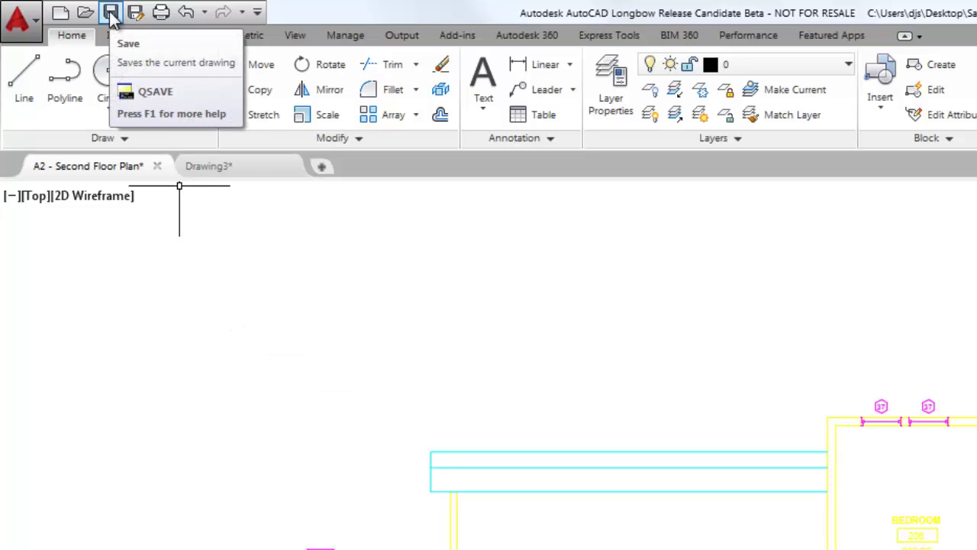
{"action": "left_click", "coordinate": [110, 16]}
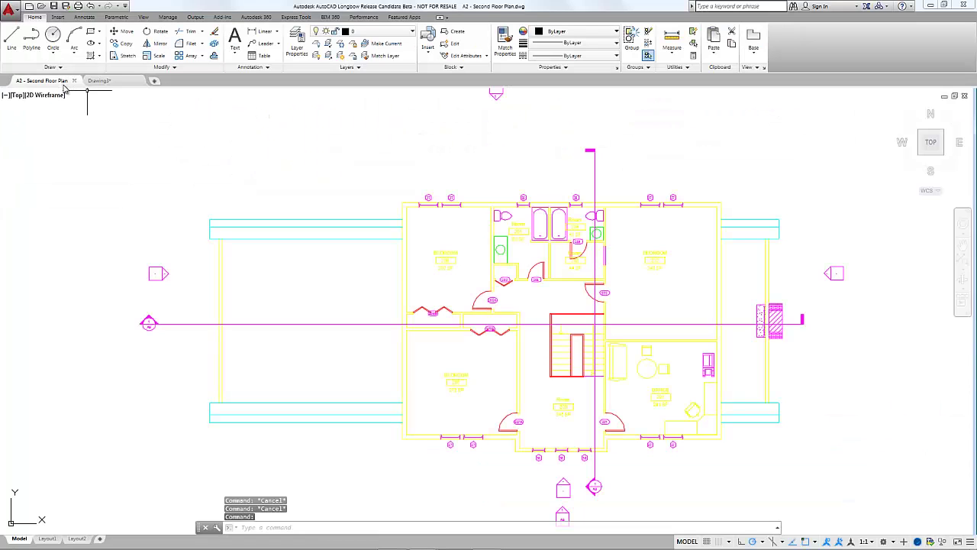
{"action": "mouse_move", "coordinate": [88, 166]}
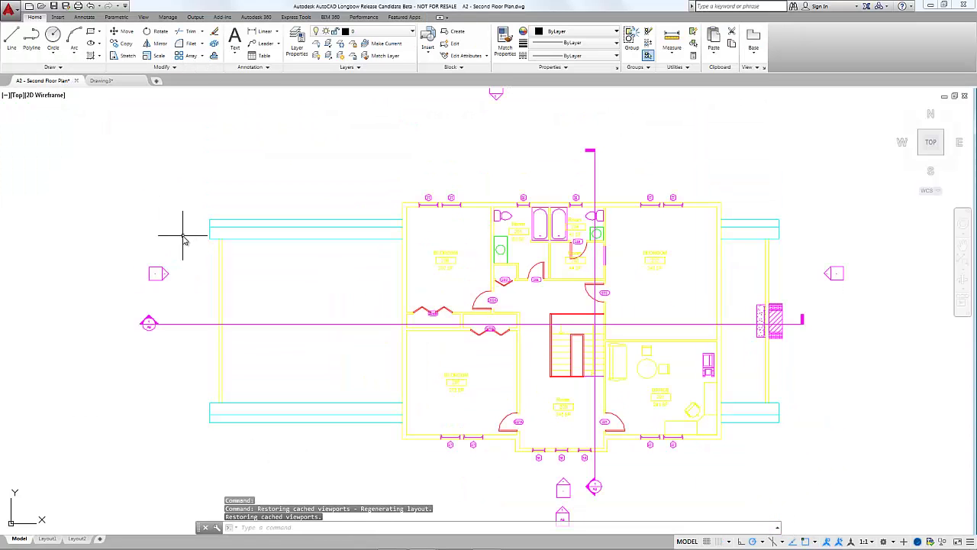
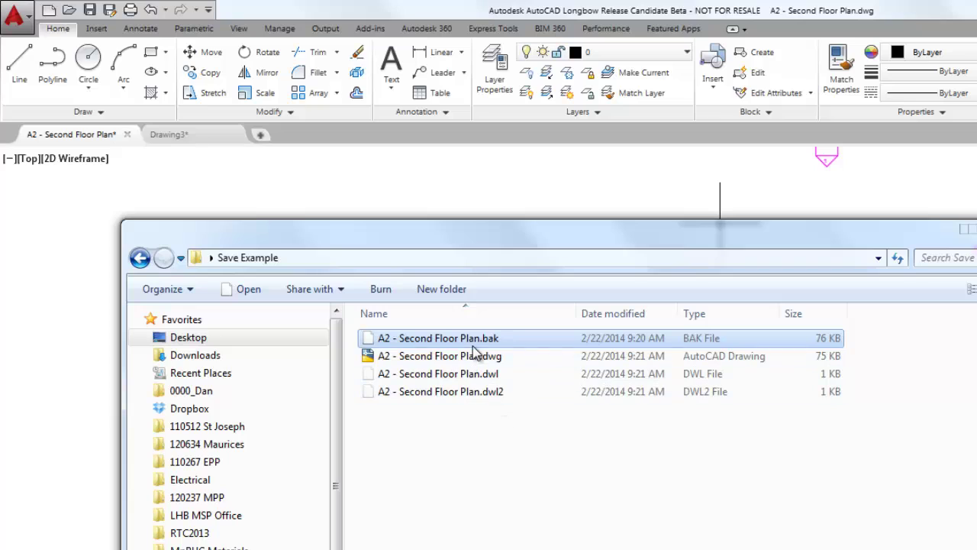
Step: Compare the file type, size and modified date of A2 - Second Floor Plan.bak and A2 - Second Floor Plan.dwg in the Save Example folder
{"action": "mouse_move", "coordinate": [493, 346]}
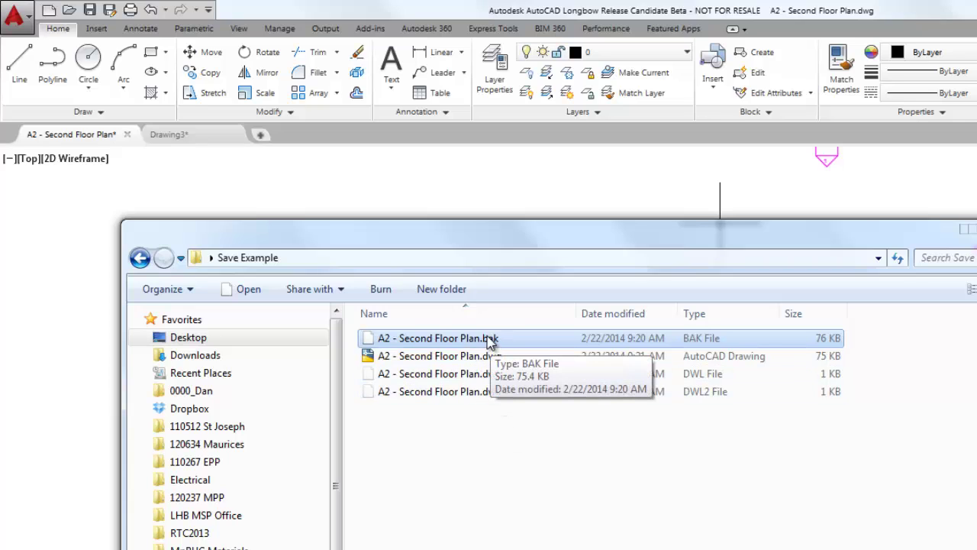
{"action": "left_click", "coordinate": [488, 355]}
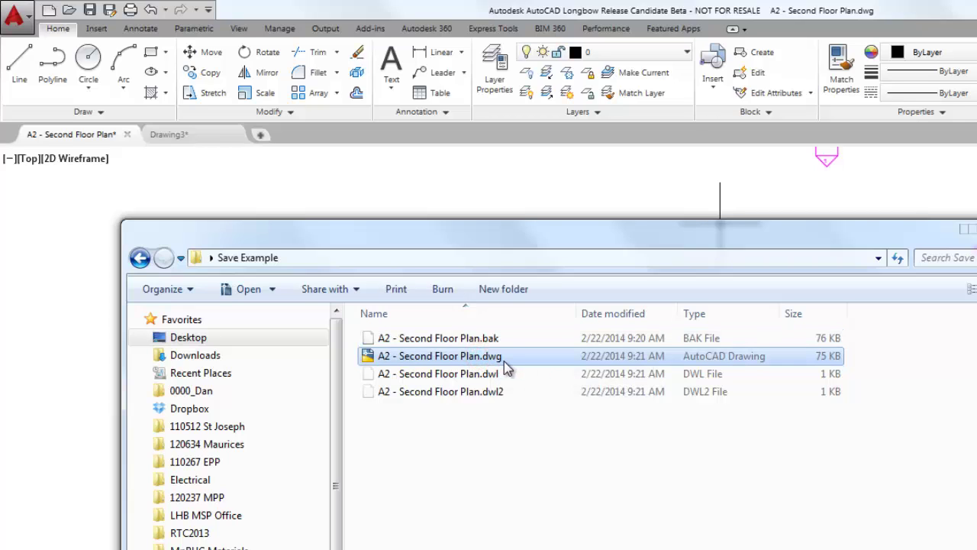
{"action": "mouse_move", "coordinate": [508, 368]}
{"action": "left_click", "coordinate": [491, 341]}
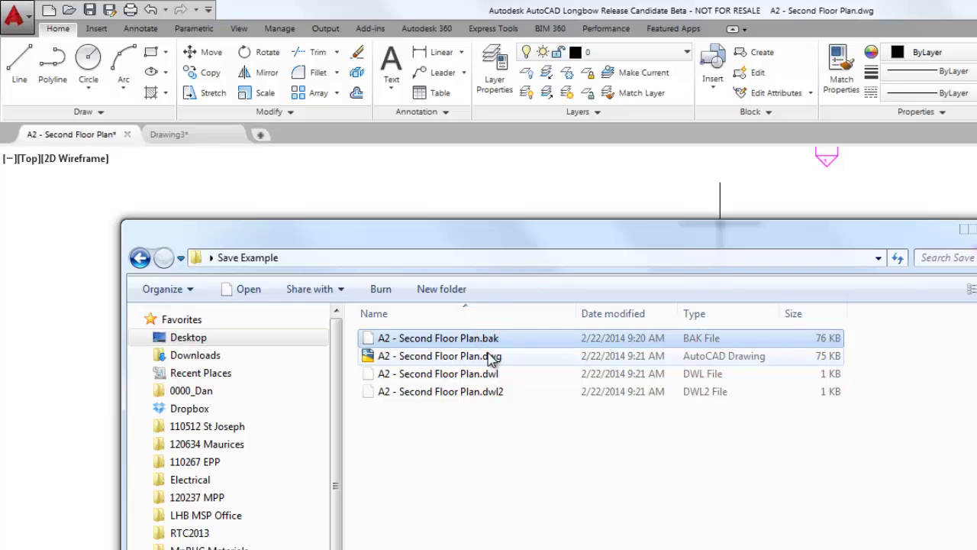
{"action": "left_click", "coordinate": [477, 357]}
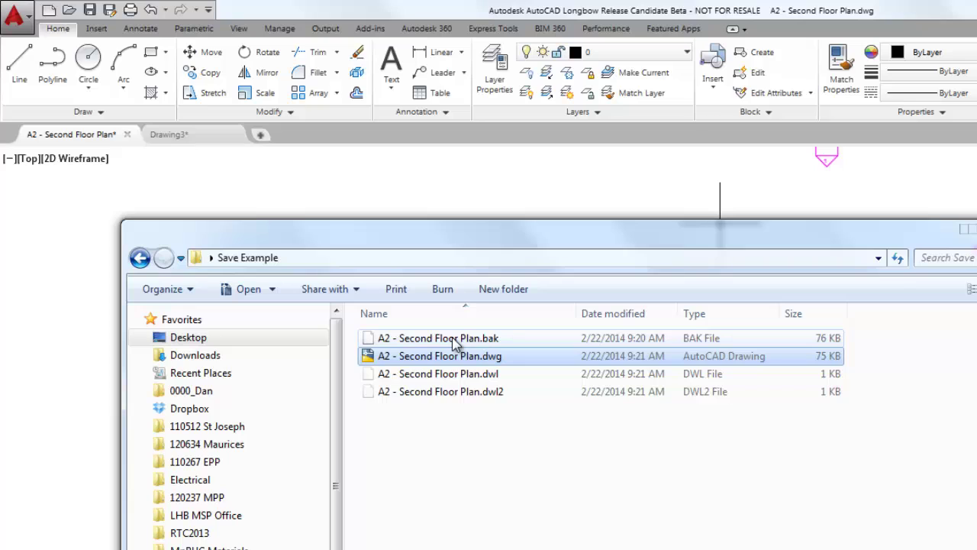
{"action": "left_click", "coordinate": [453, 341]}
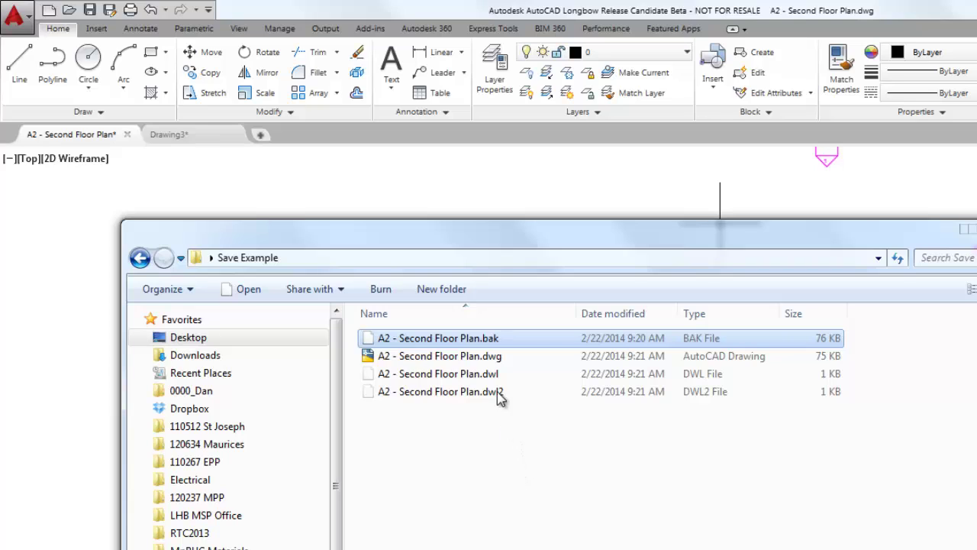
{"action": "mouse_move", "coordinate": [489, 341]}
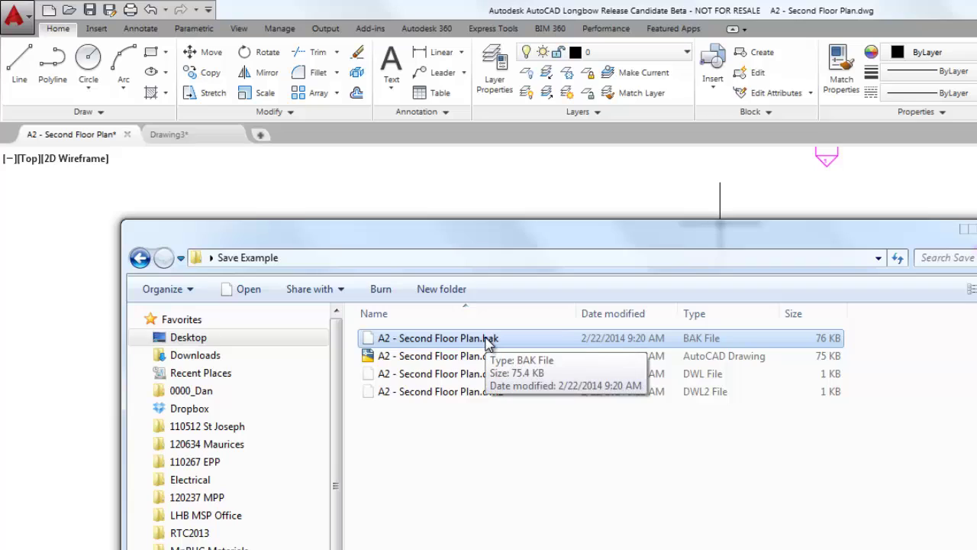